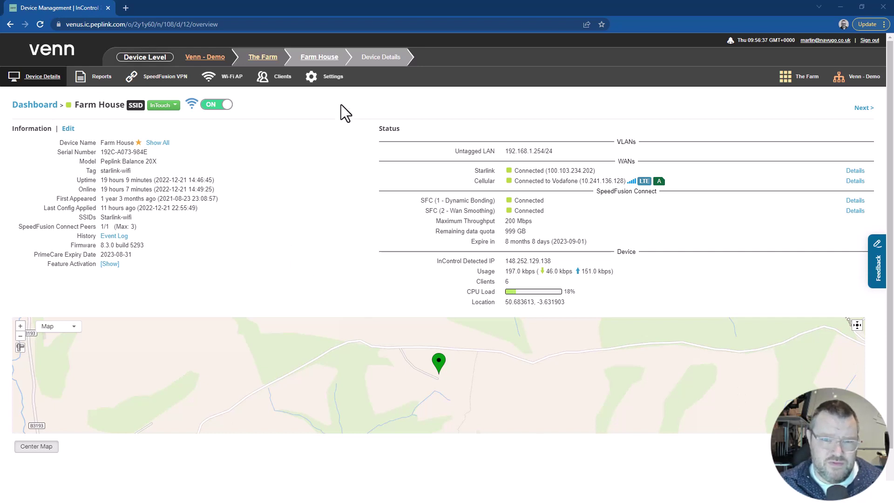
Open the Farm House router's Web Admin dashboard through InControl2's Remote Web Admin.
mouse_move(333, 82)
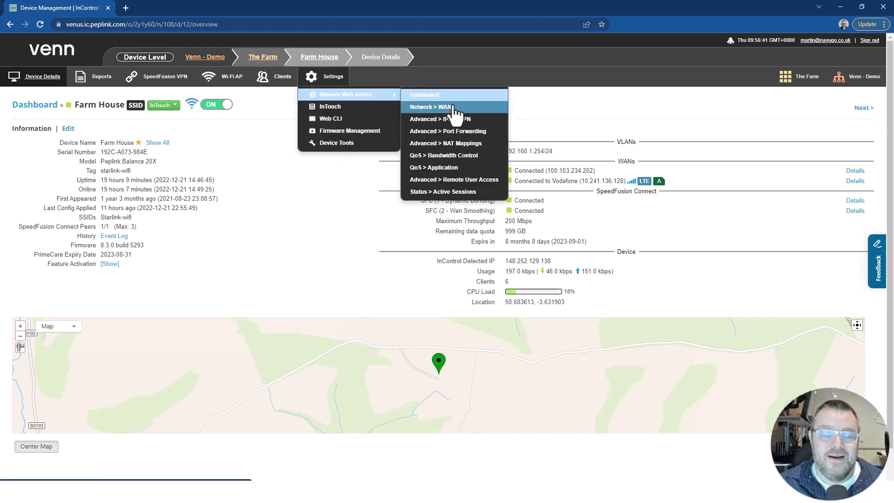
click(426, 95)
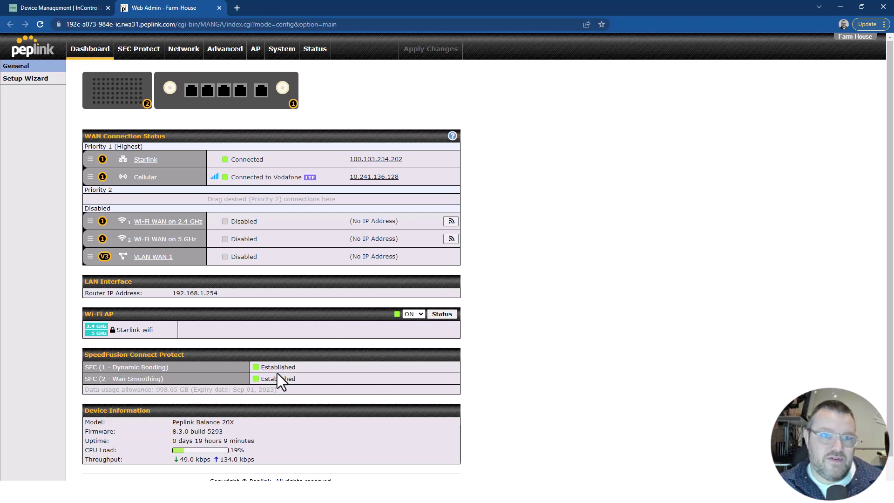
Open the SFC Protect profile's tunnel settings and leave the location on Automatic.
click(128, 47)
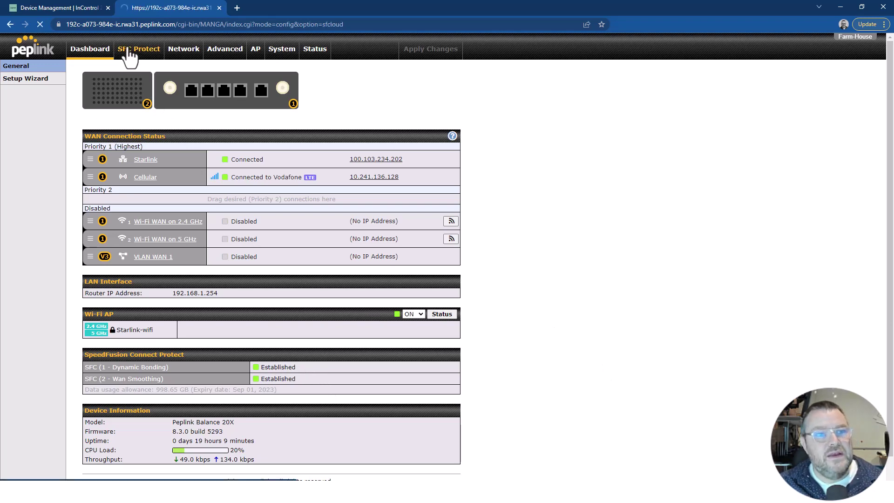
click(105, 124)
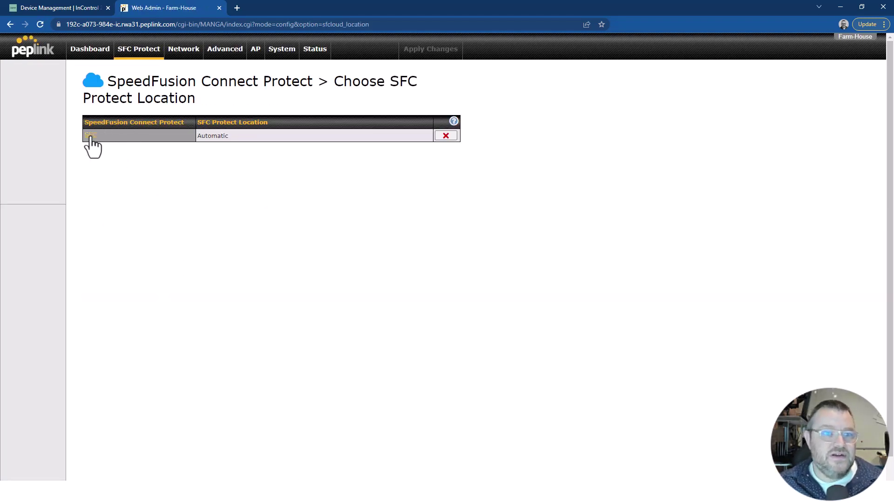
click(90, 136)
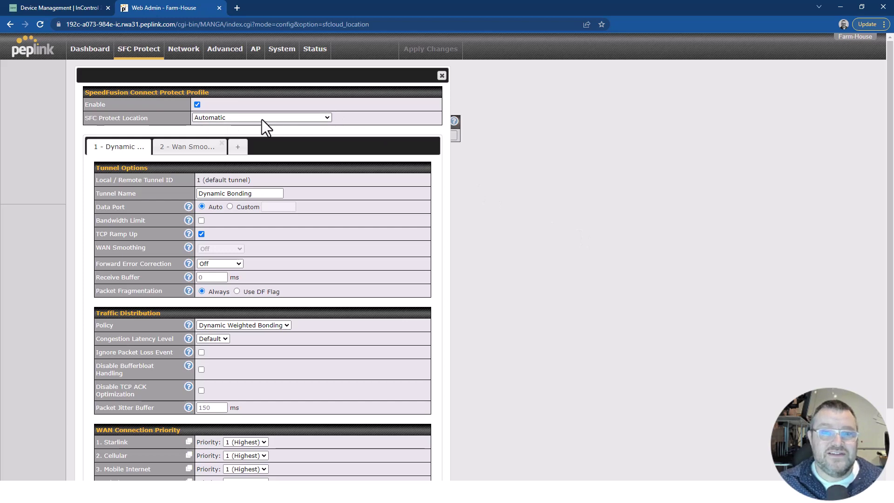
click(326, 118)
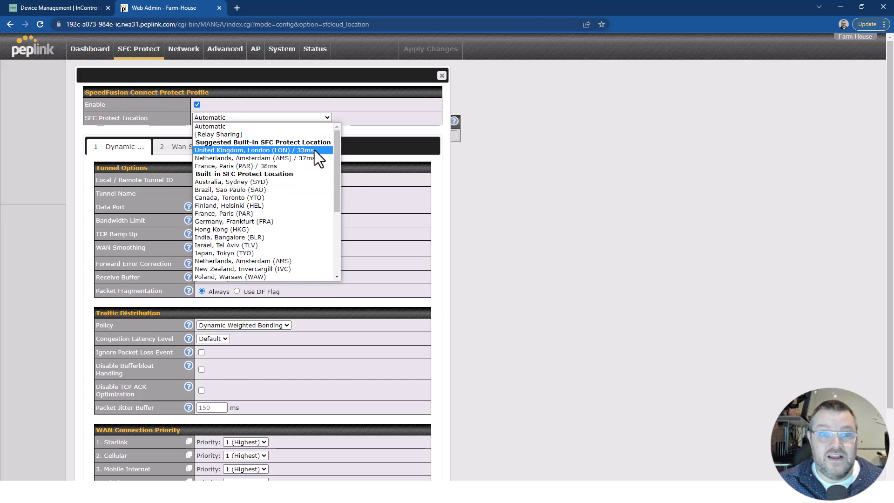
click(223, 126)
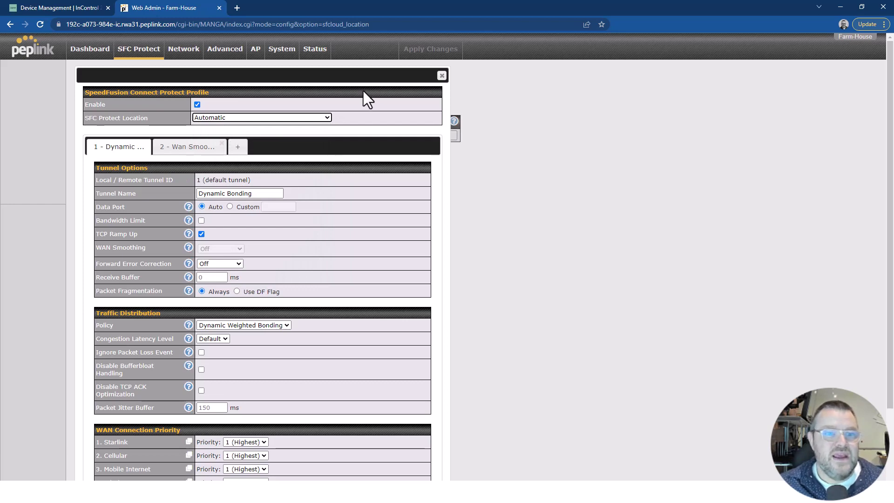
scroll(557, 305, down, 3)
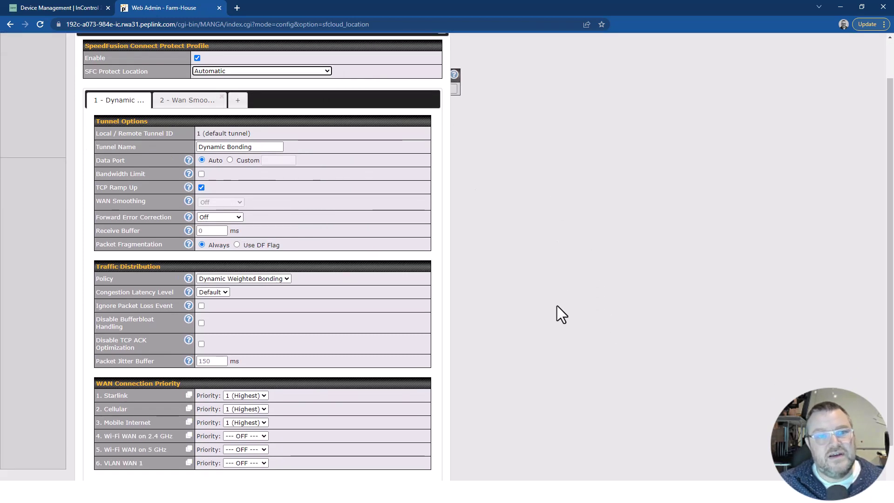
scroll(557, 305, up, 2)
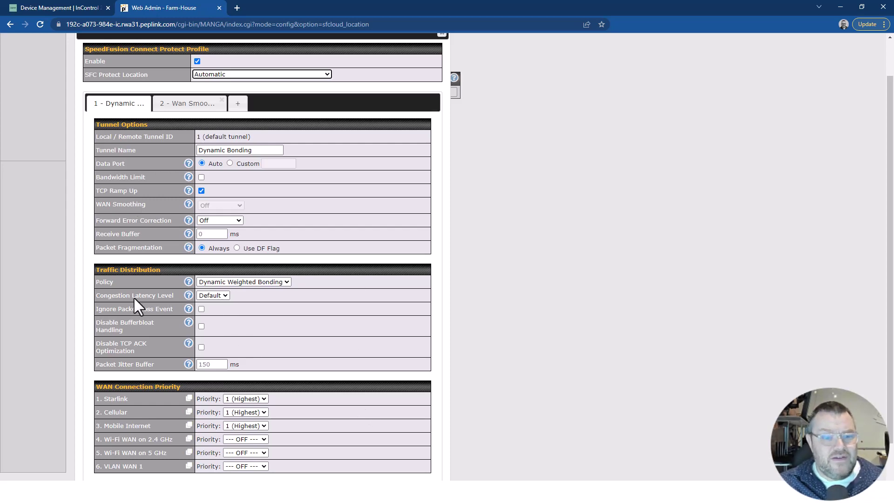
scroll(363, 339, down, 1)
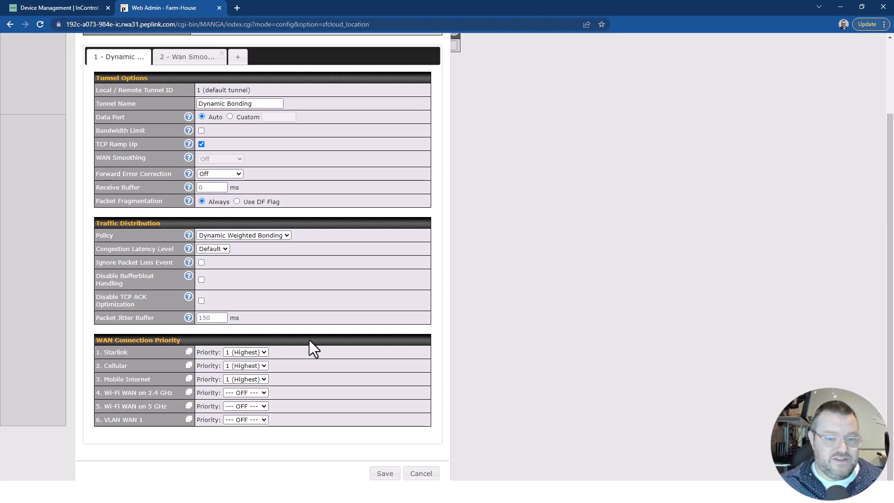
scroll(303, 356, up, 2)
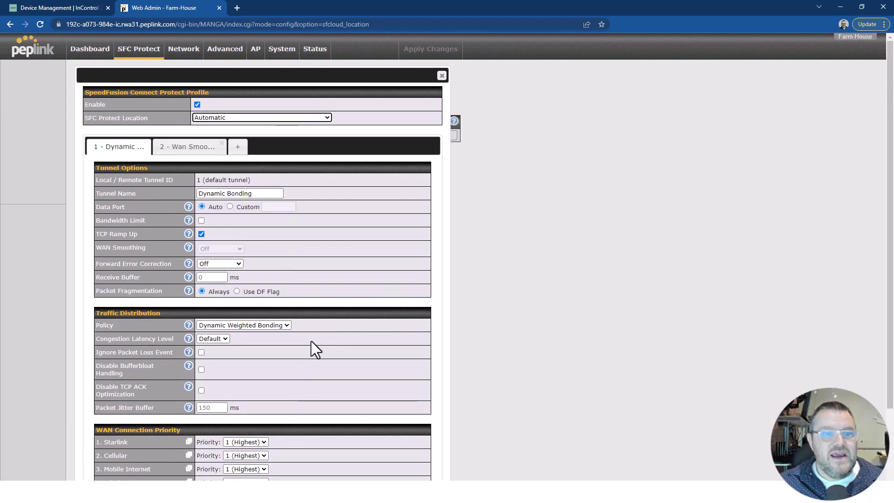
Try Dynamic Weighted Bonding on the Wan Smoothing tunnel, revert to Bonding, and cancel unsaved.
click(171, 153)
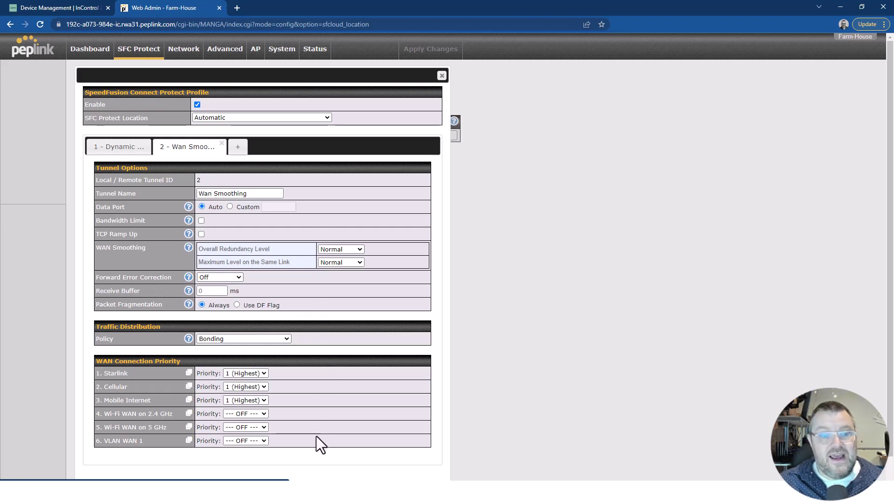
click(285, 340)
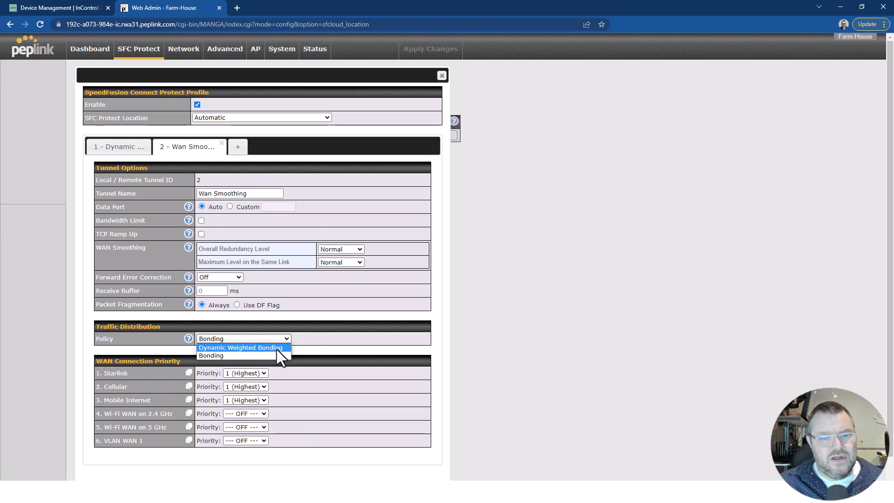
click(280, 348)
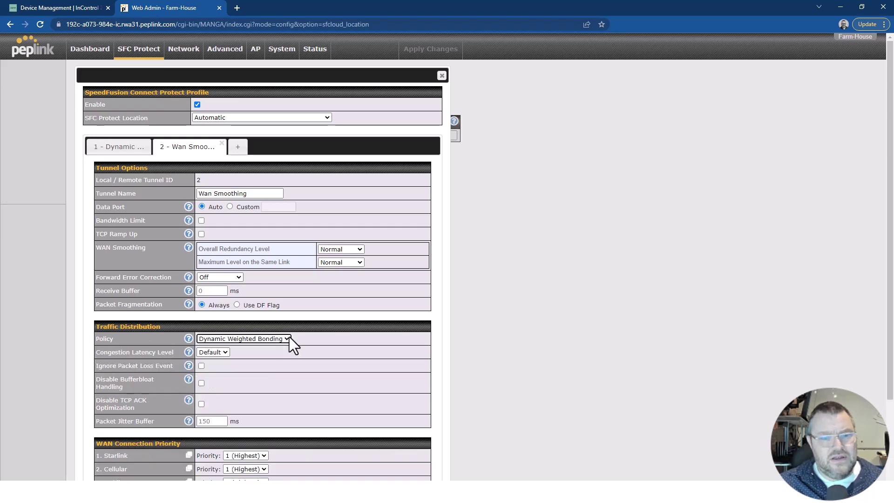
scroll(425, 339, down, 2)
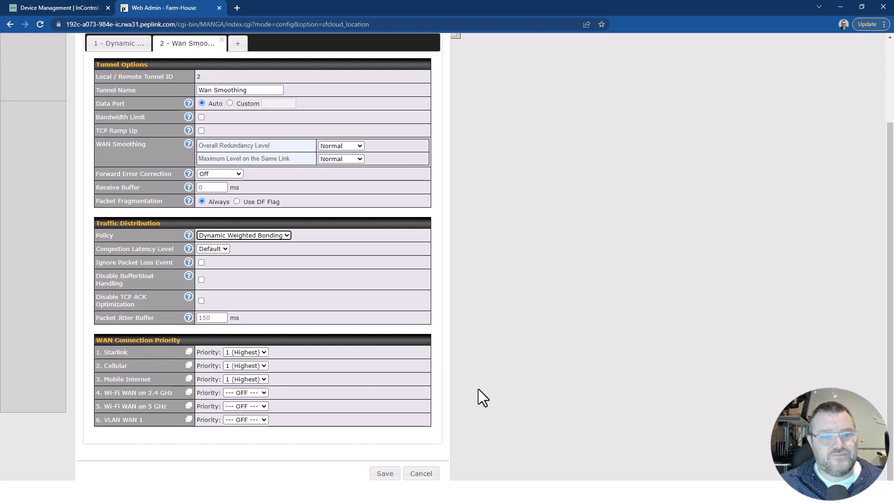
click(283, 235)
click(272, 251)
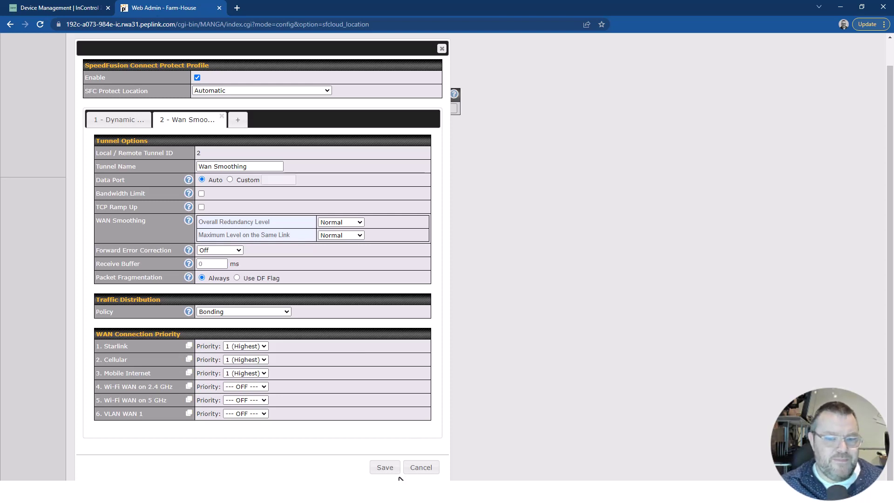
click(420, 468)
Return to the SFC Protect page listing routing by cloud application, Wi-Fi SSID and LAN client.
scroll(461, 410, up, 1)
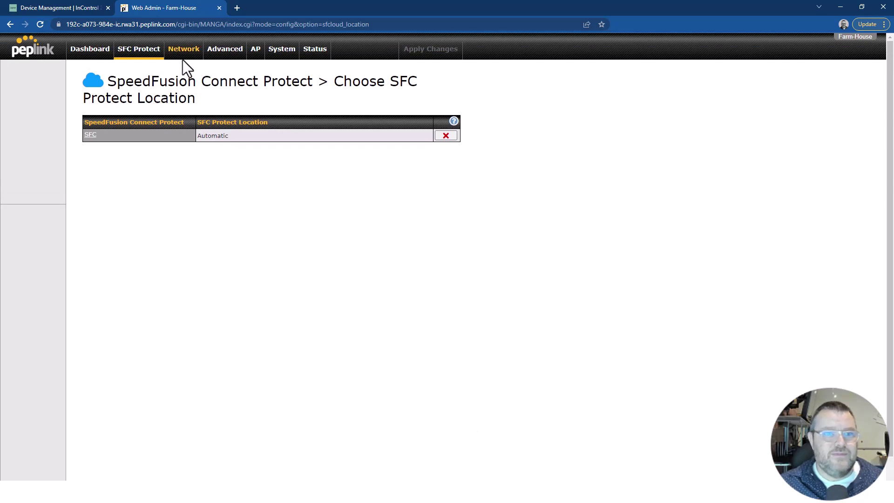
click(137, 52)
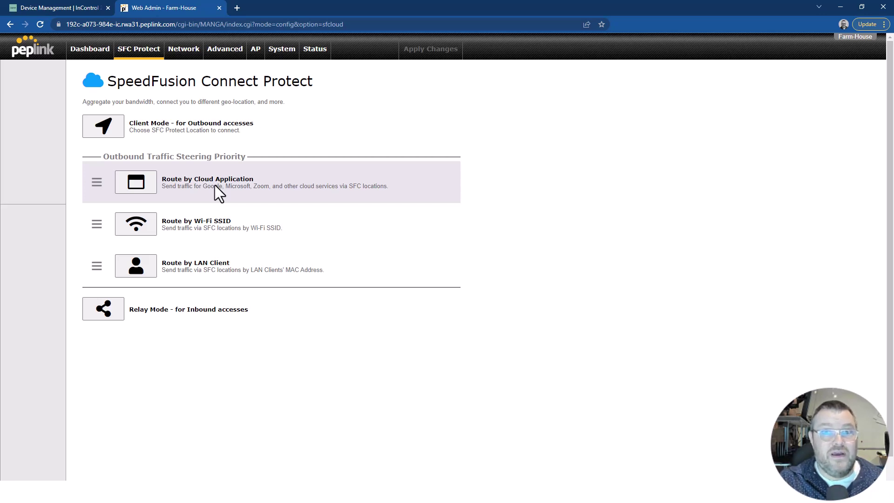
Review which cloud applications each SFC tunnel carries, then return to the SFC Protect overview.
click(145, 190)
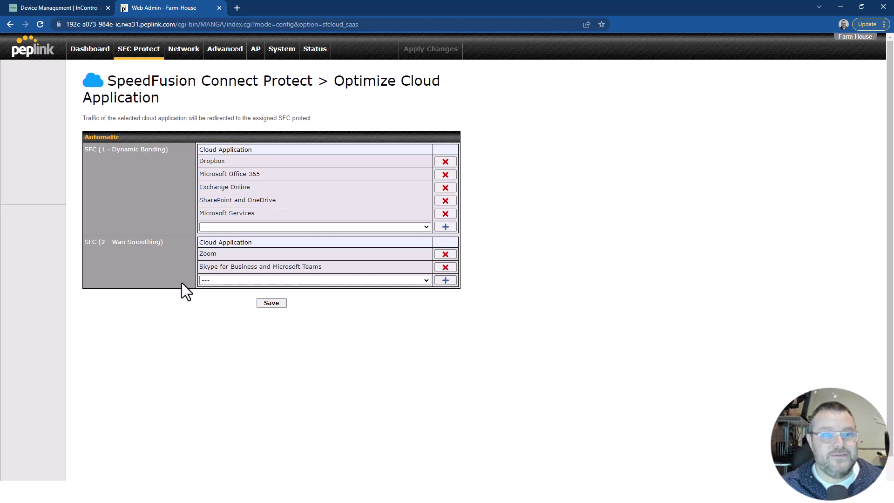
click(134, 54)
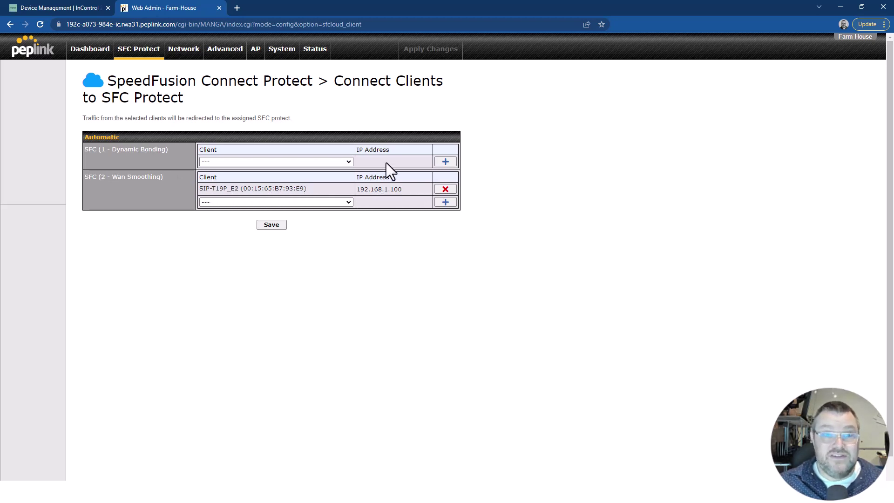
Review the connected clients in Status > Client List, then return to the Dashboard.
click(319, 56)
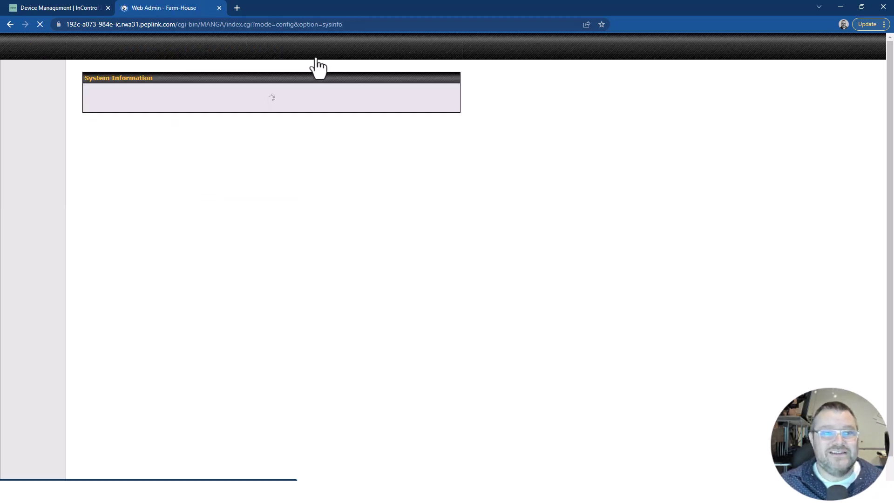
click(26, 102)
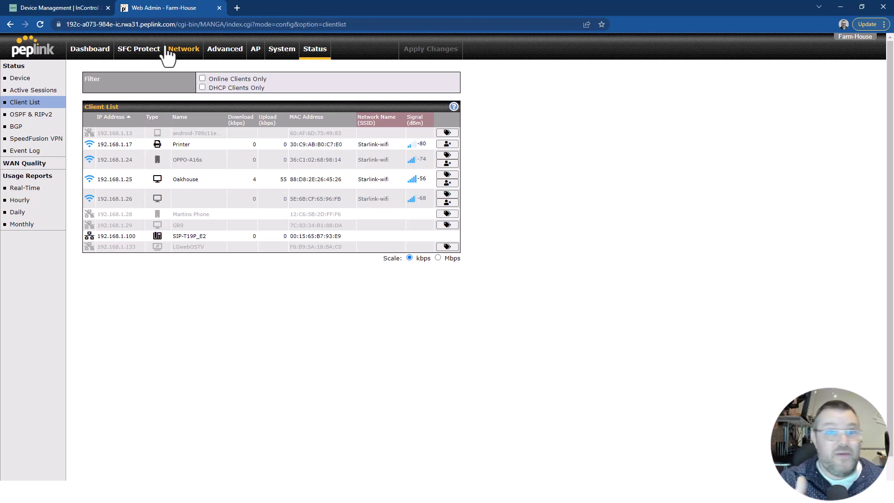
click(89, 50)
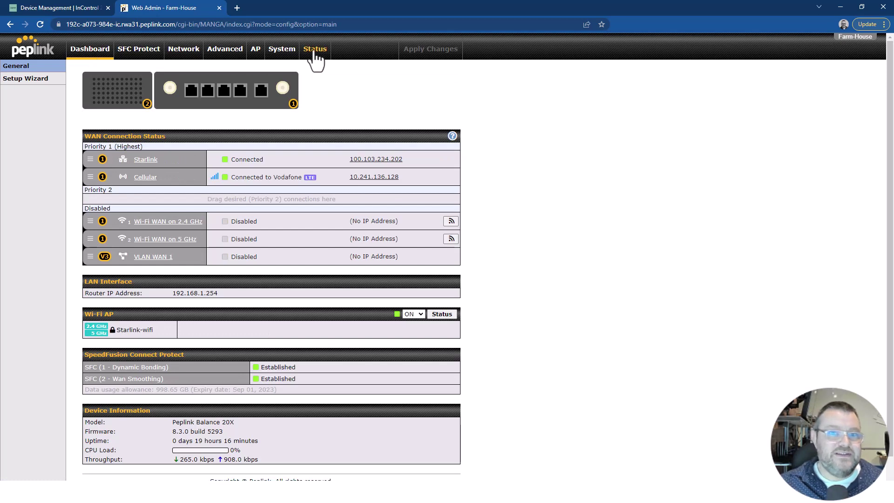
Open the Dynamic Bonding peer's SpeedFusion VPN details, with its live graphs in a separate tab.
click(314, 54)
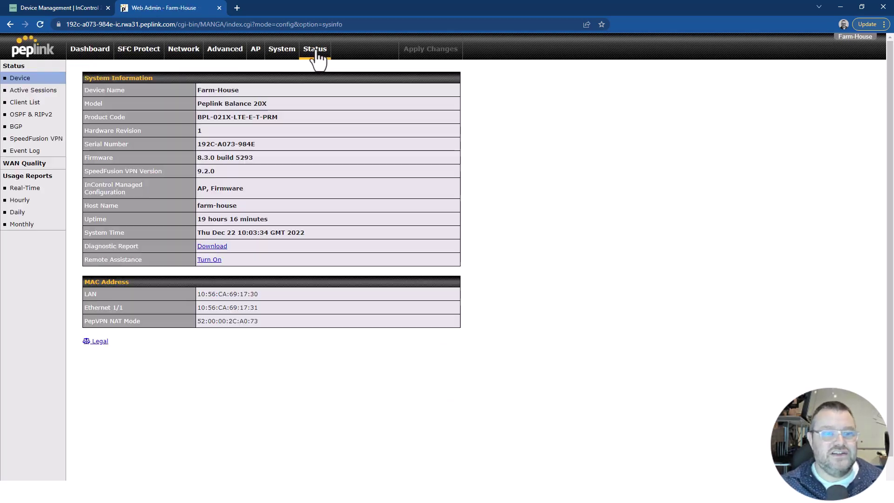
click(50, 140)
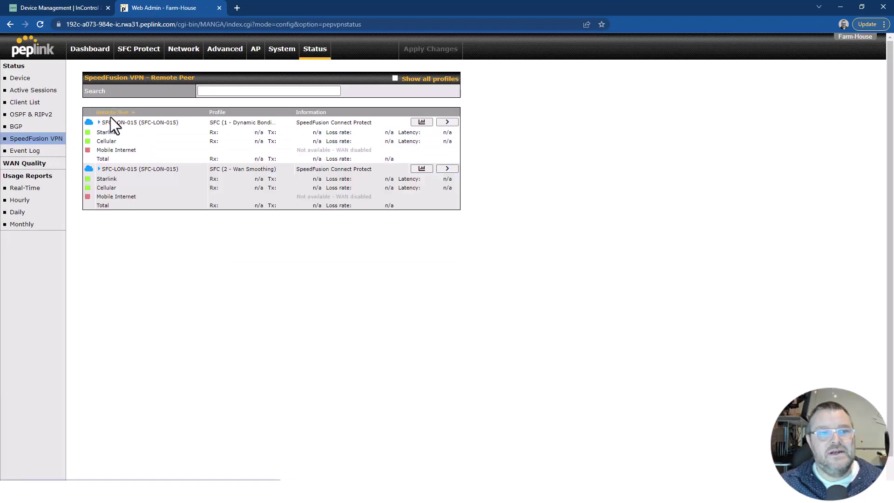
click(422, 123)
click(169, 9)
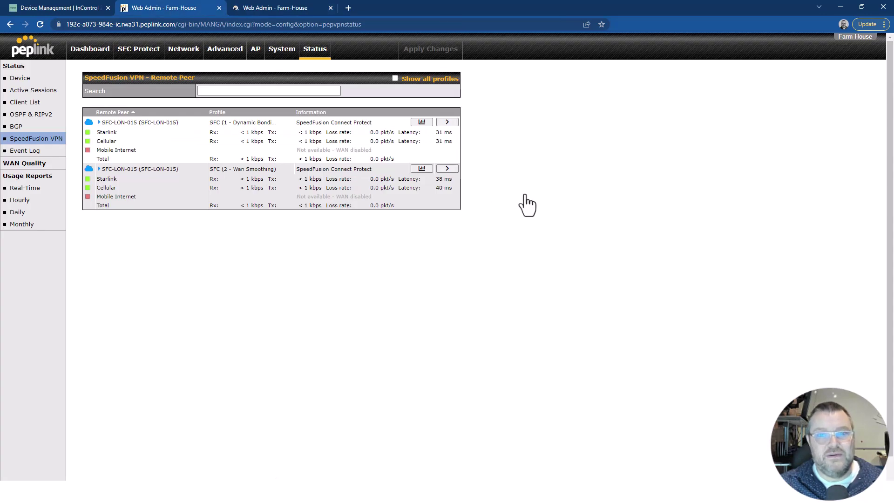
click(447, 122)
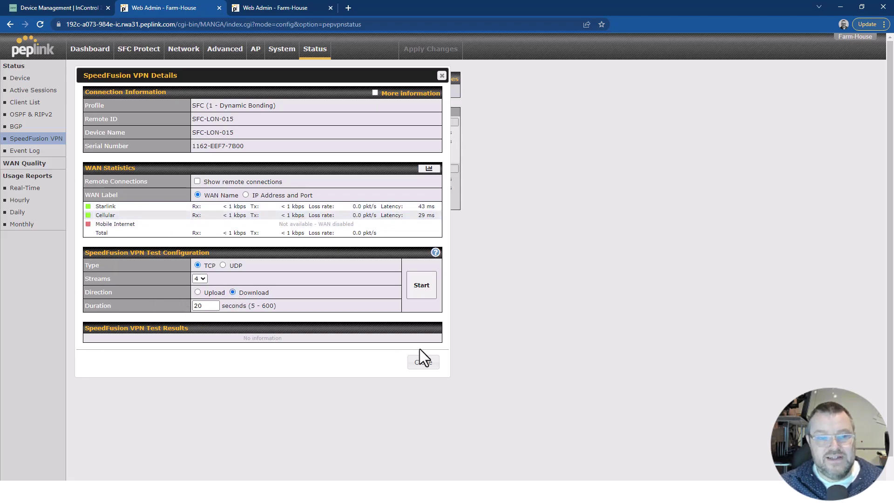
Run a 30-second, 4-stream TCP download test over Dynamic Bonding, averaging about 90.3 Mbps.
double_click(199, 305)
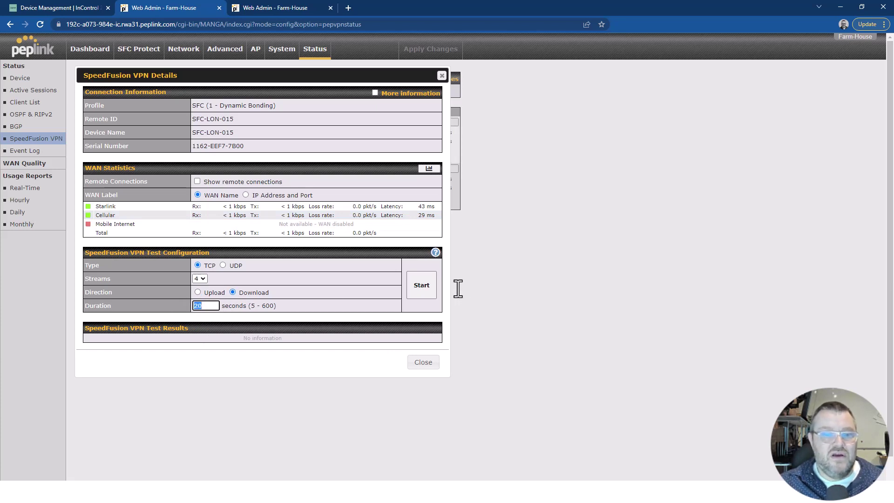
text(3)
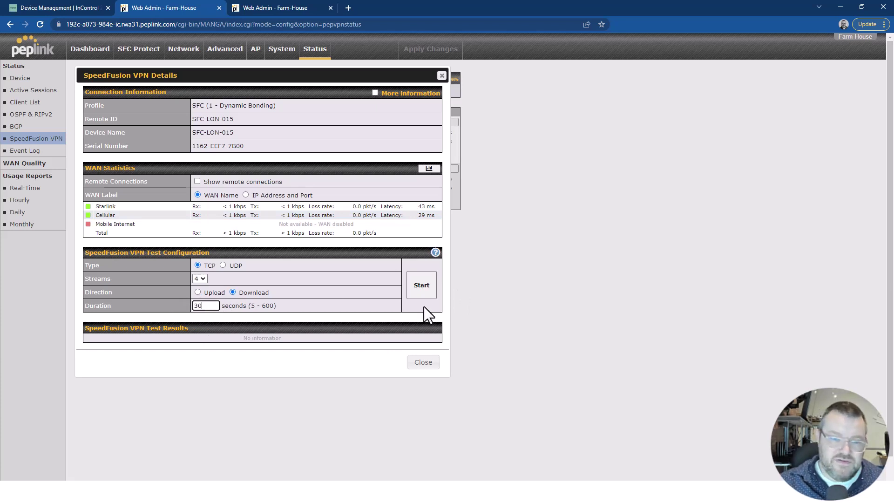
click(423, 292)
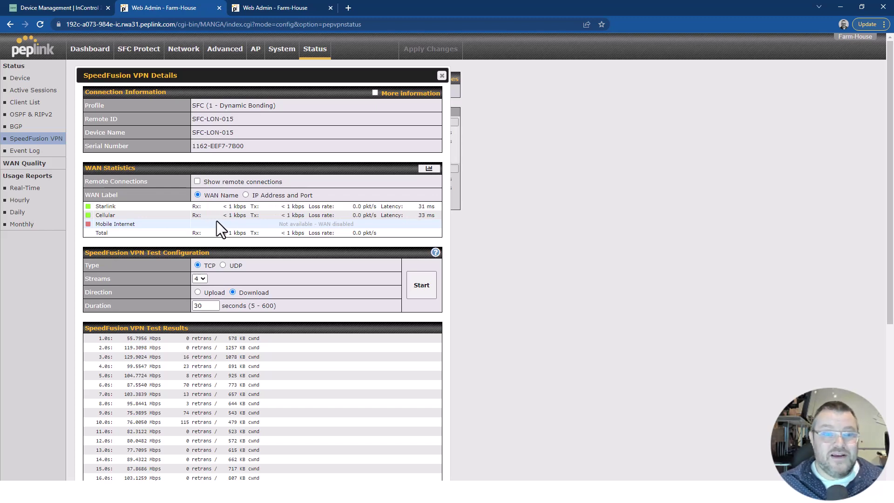
scroll(252, 335, down, 5)
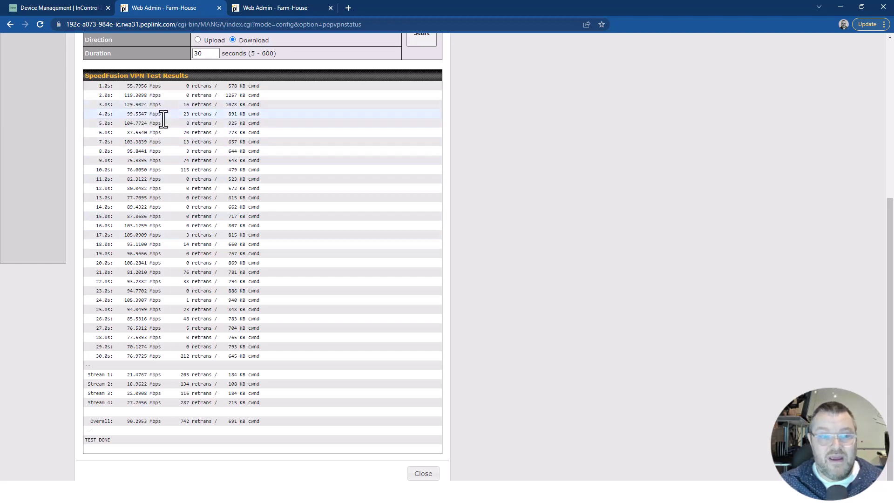
scroll(362, 429, up, 4)
scroll(361, 438, up, 1)
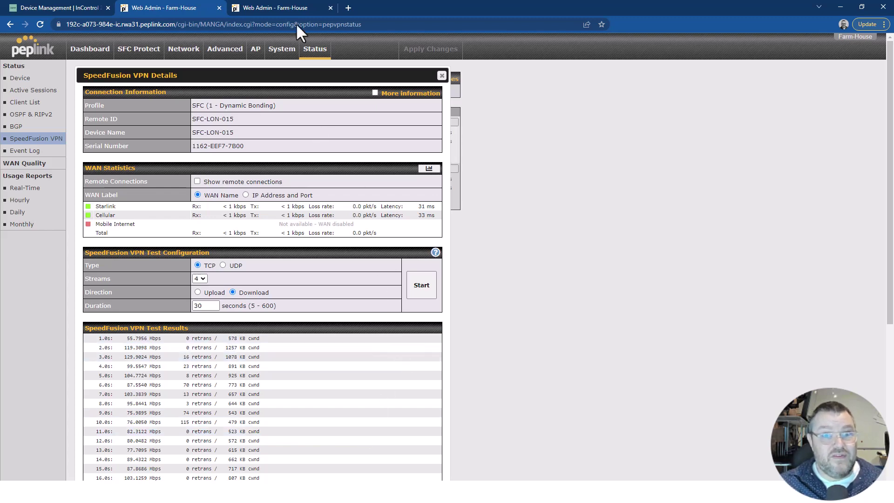
View the live Starlink and Cellular graphs showing the download spike mostly on Starlink.
click(280, 8)
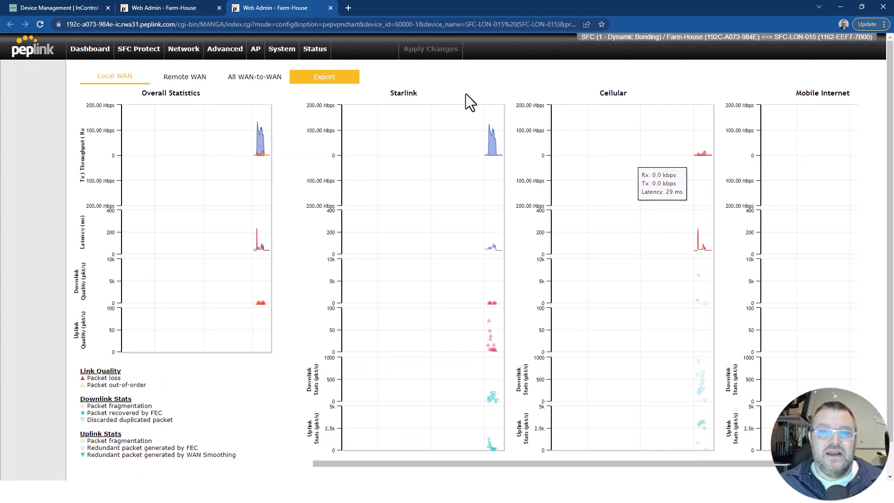
mouse_move(492, 140)
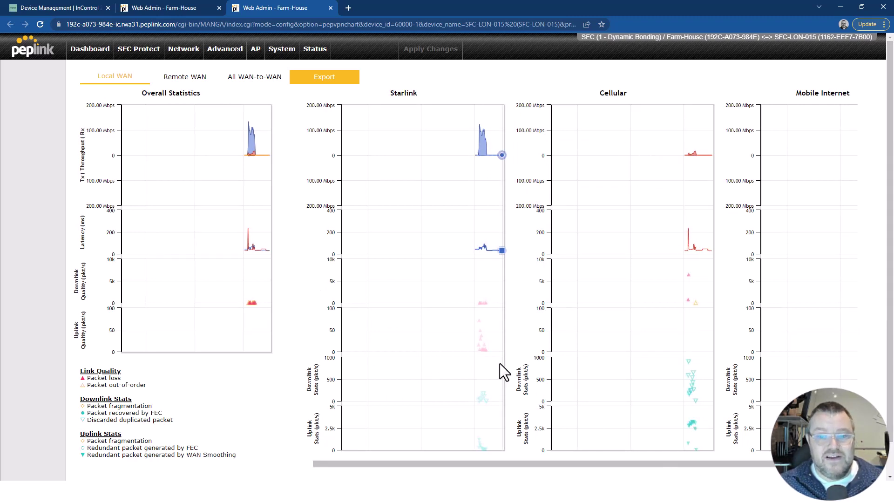
mouse_move(485, 345)
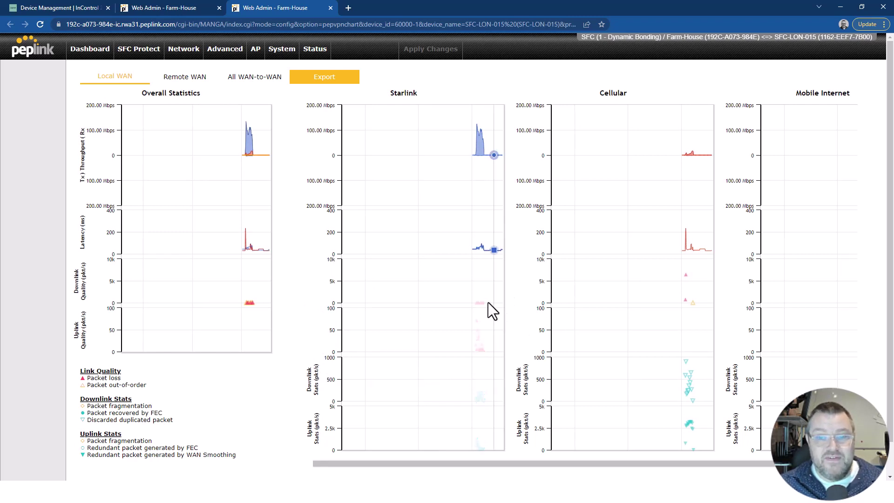
mouse_move(475, 303)
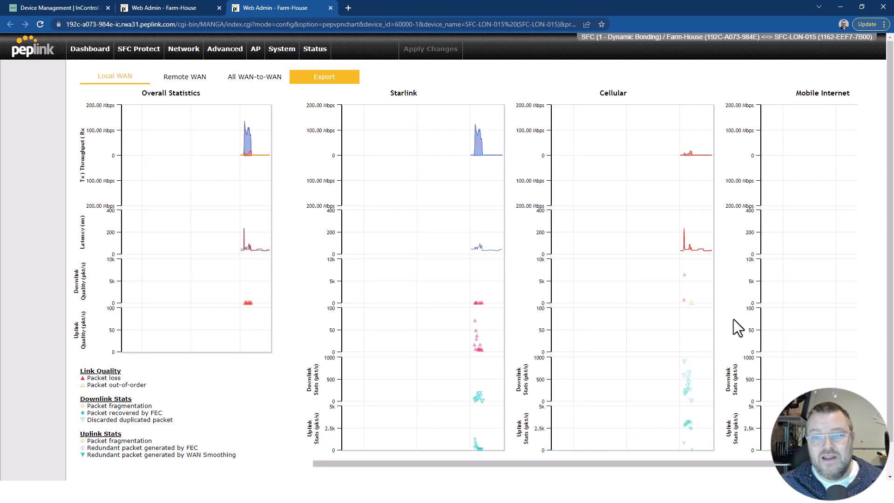
mouse_move(691, 275)
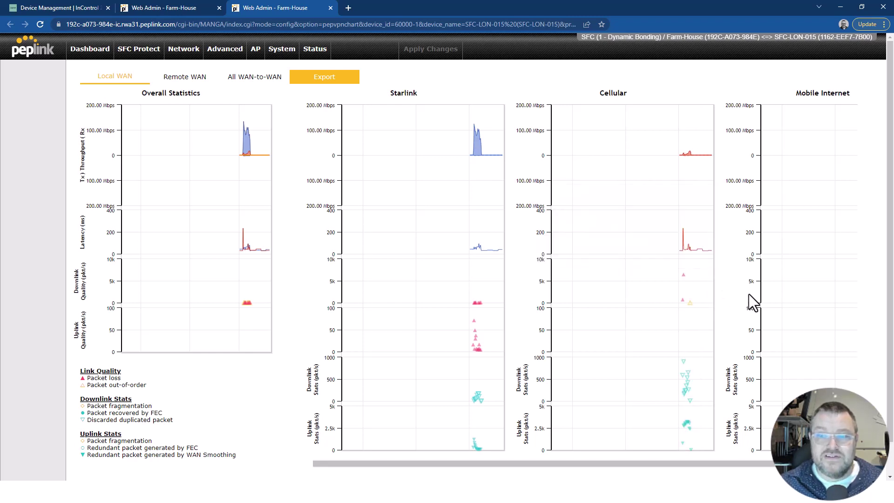
mouse_move(690, 232)
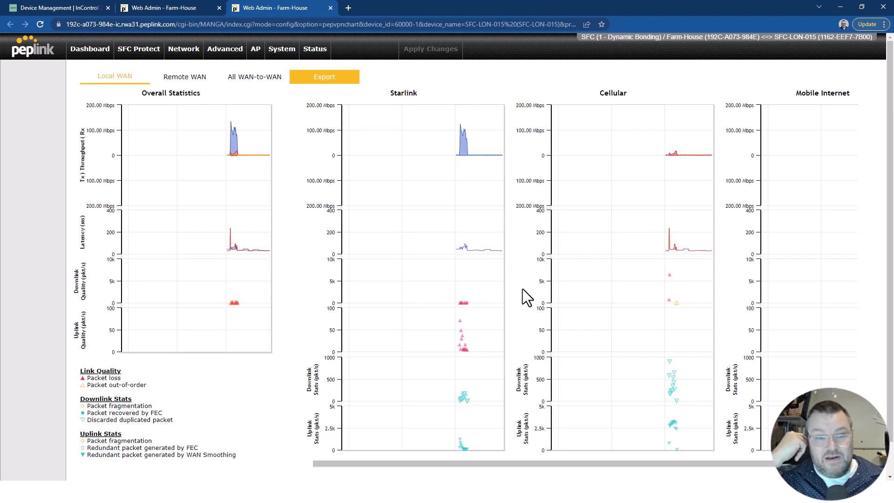
Run a 30-second TCP upload test averaging 35.1 Mbps and check its mostly-Cellular graph.
click(160, 7)
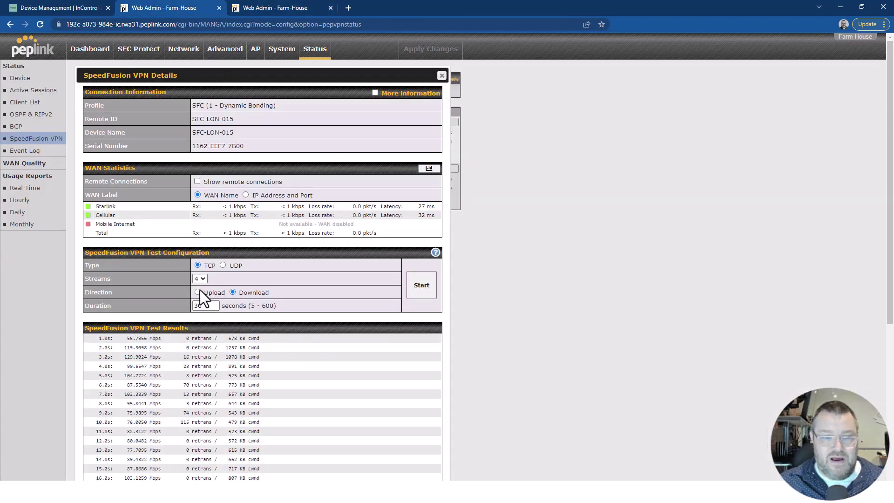
click(422, 285)
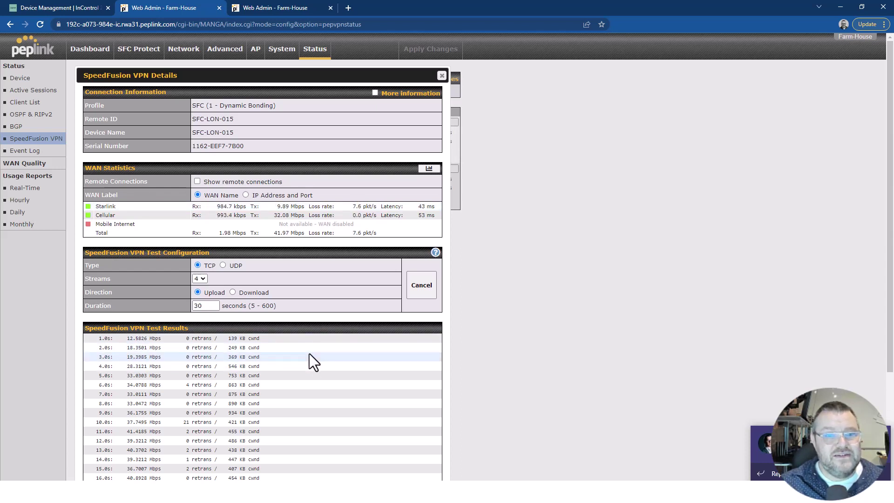
scroll(309, 353, down, 3)
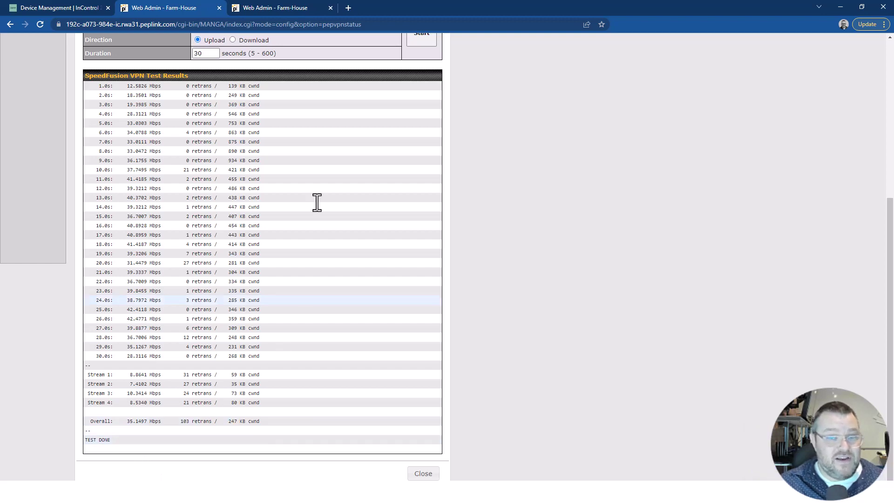
click(275, 7)
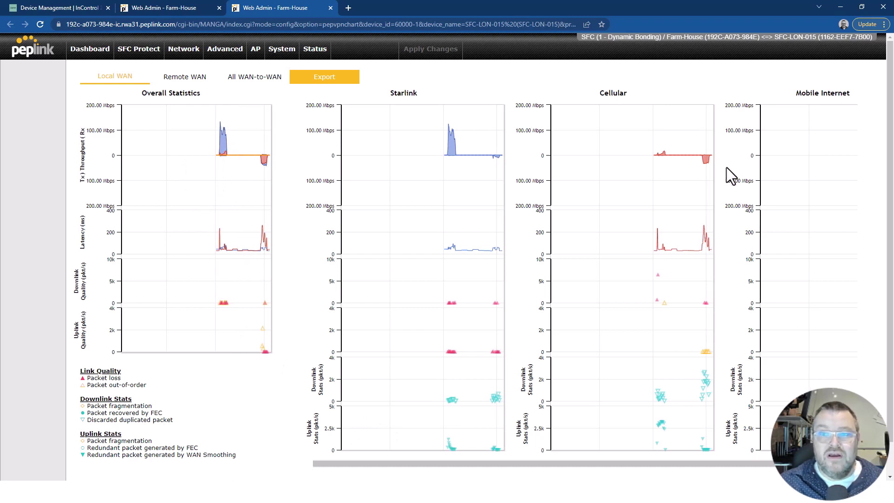
Inspect the SpeedFusion Overall and Cellular graphs: the upload burst rides Cellular with latency spiking to about 250 ms.
mouse_move(706, 175)
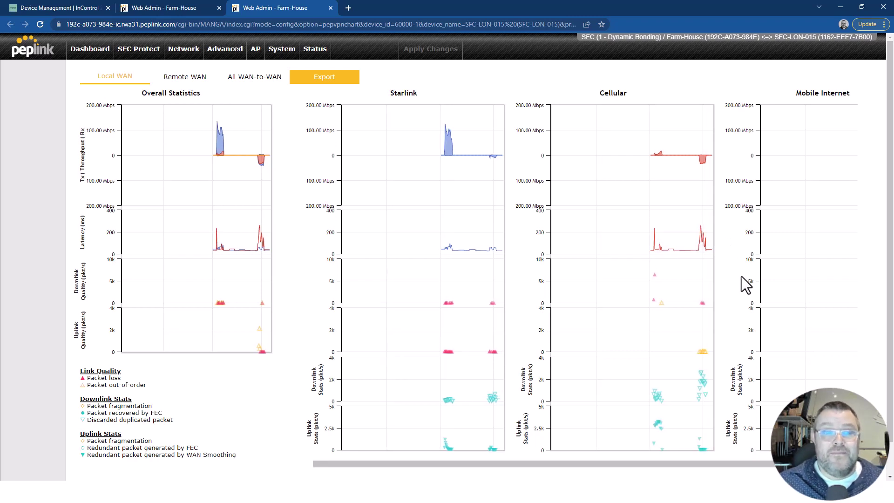
mouse_move(201, 244)
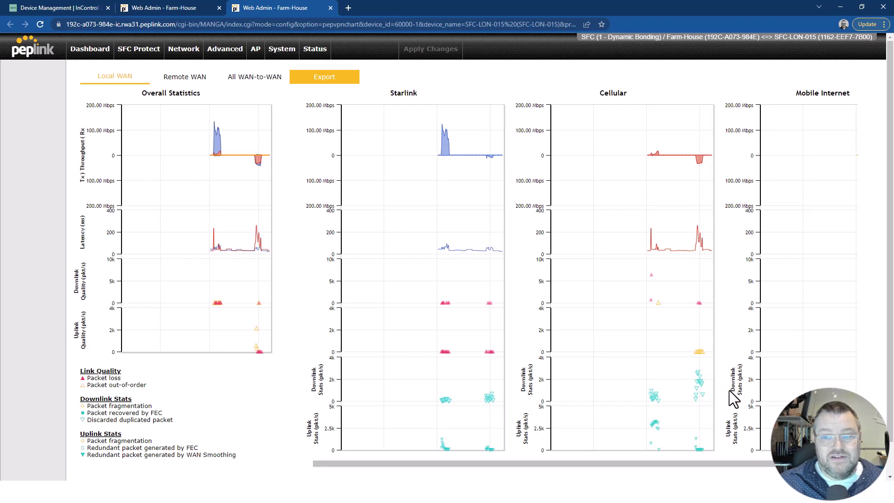
mouse_move(699, 390)
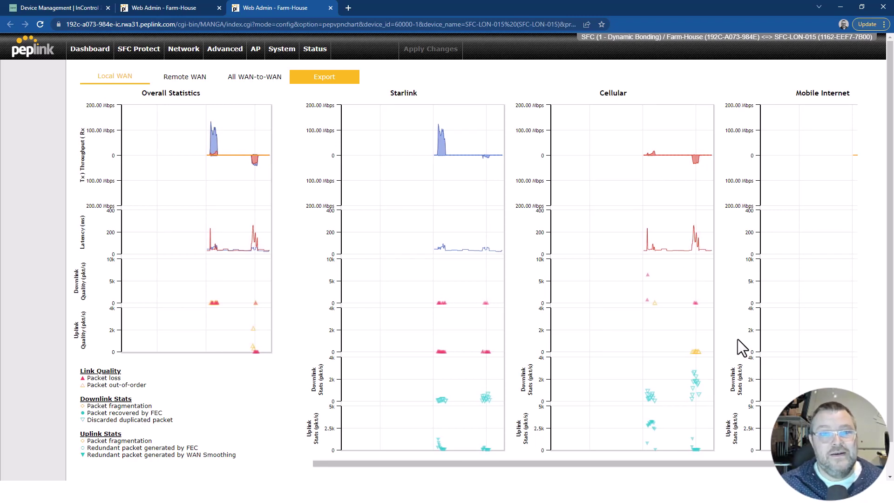
mouse_move(256, 161)
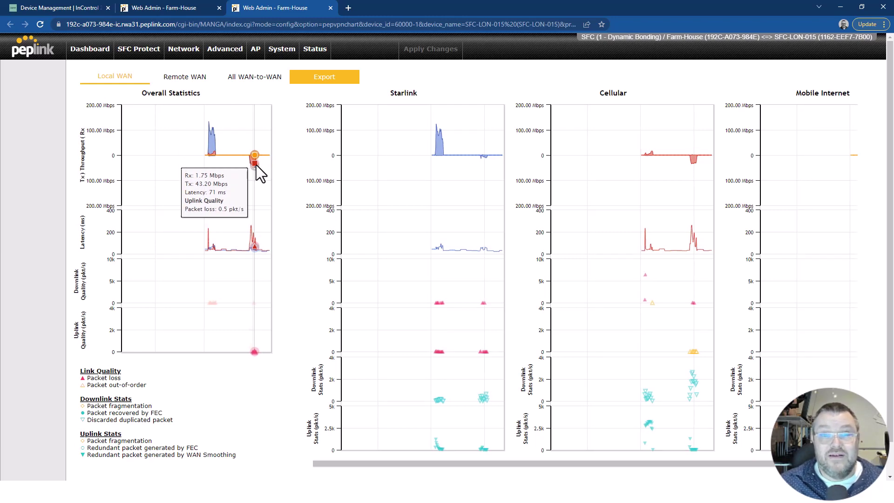
Return via the speed test results to the InControl Farm House overview: Starlink, Cellular and both SFC tunnels connected.
click(169, 9)
click(60, 7)
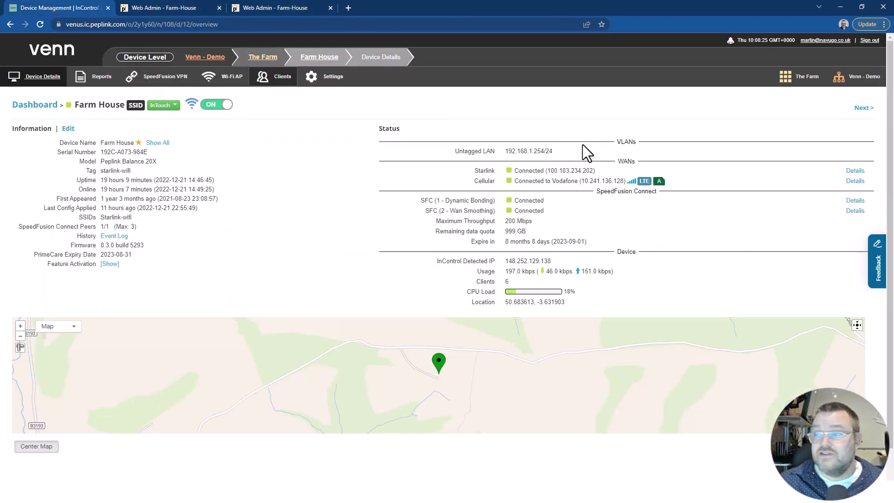